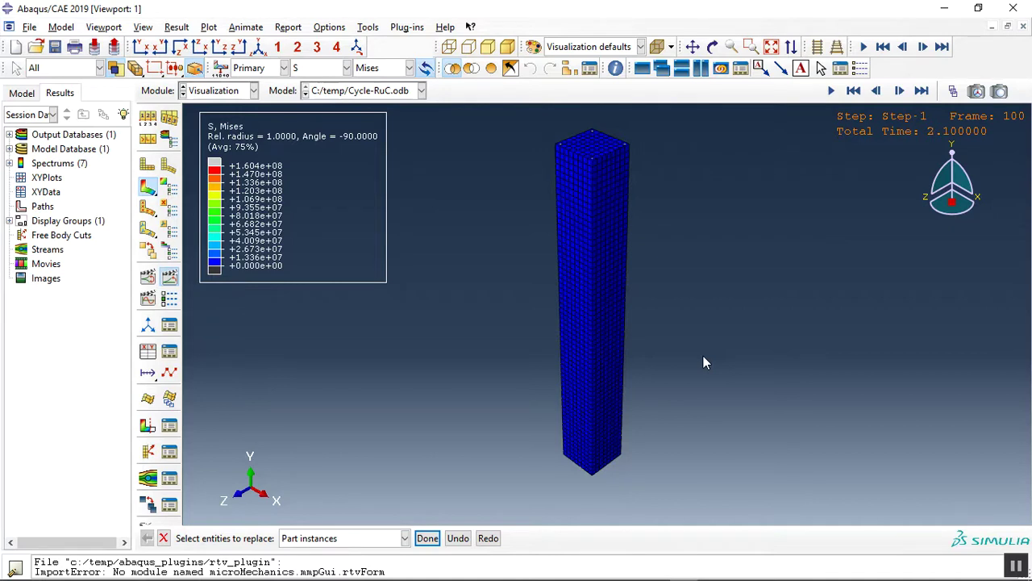
Show only the concrete column instance and start its time-history animation.
left_click(595, 249)
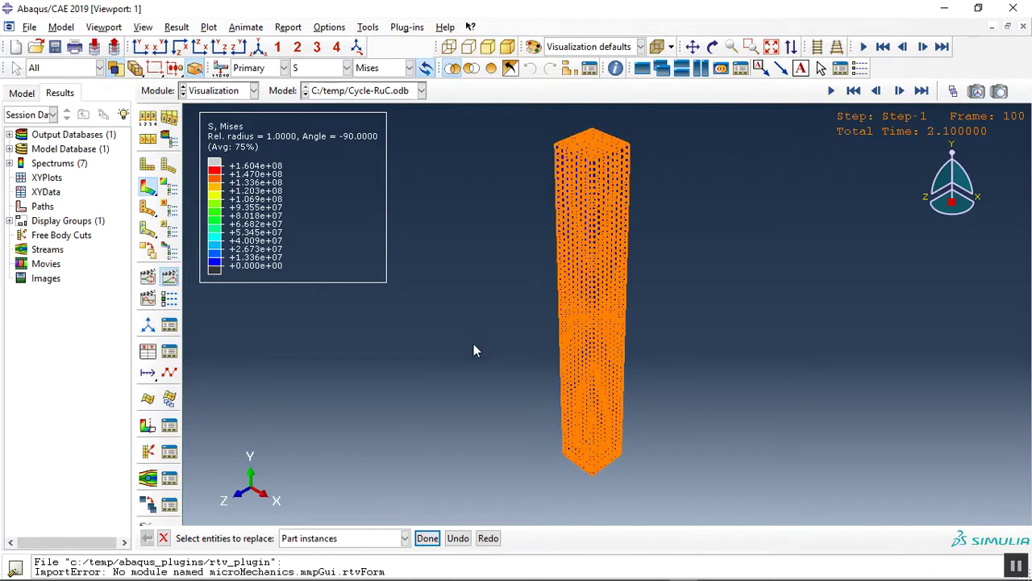
middle_click(472, 358)
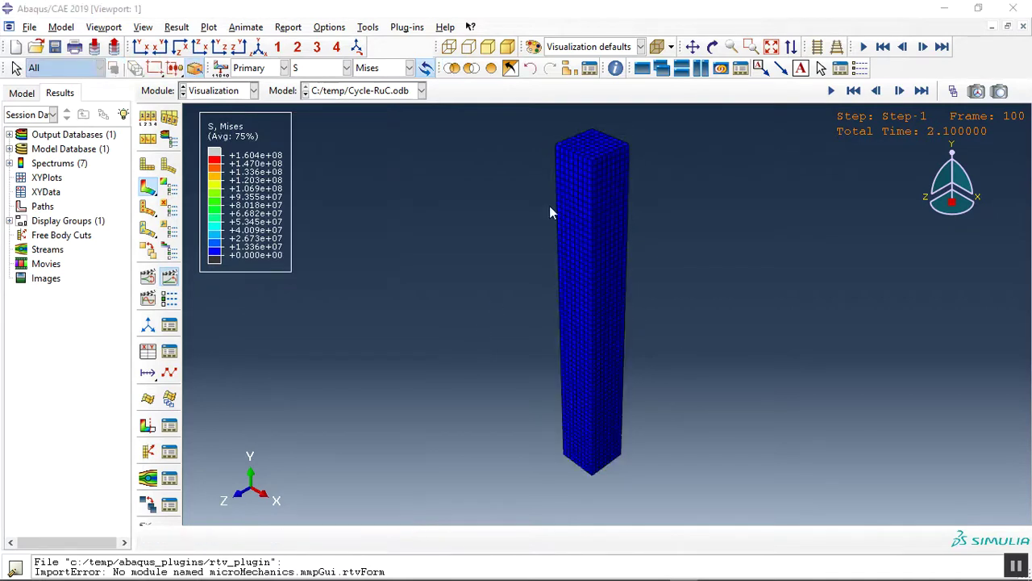
left_click(169, 277)
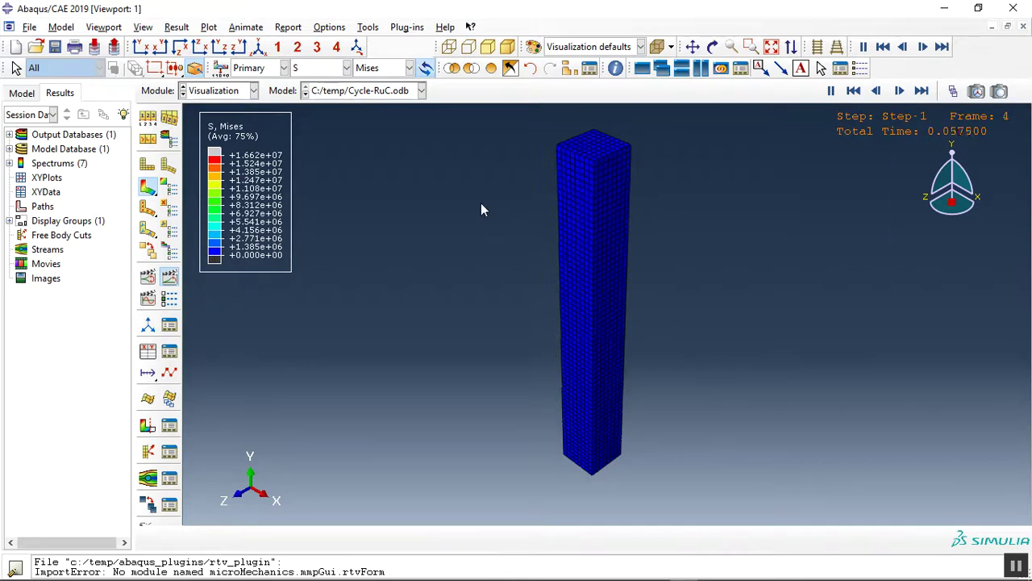
Cycle the animated contour through DAMAGET tensile damage, PEEQ and U magnitude.
left_click(330, 68)
left_click(318, 101)
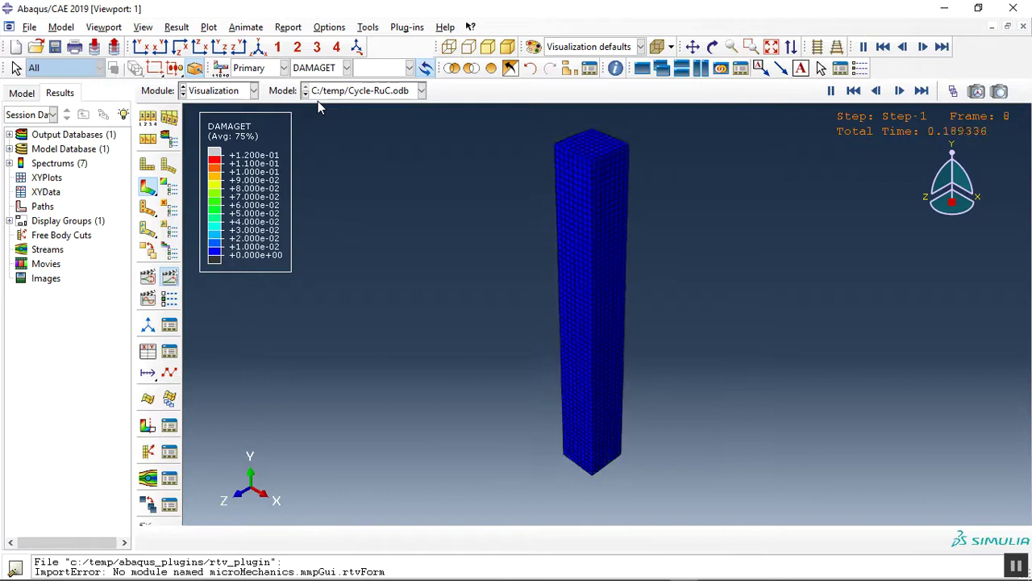
left_click(340, 70)
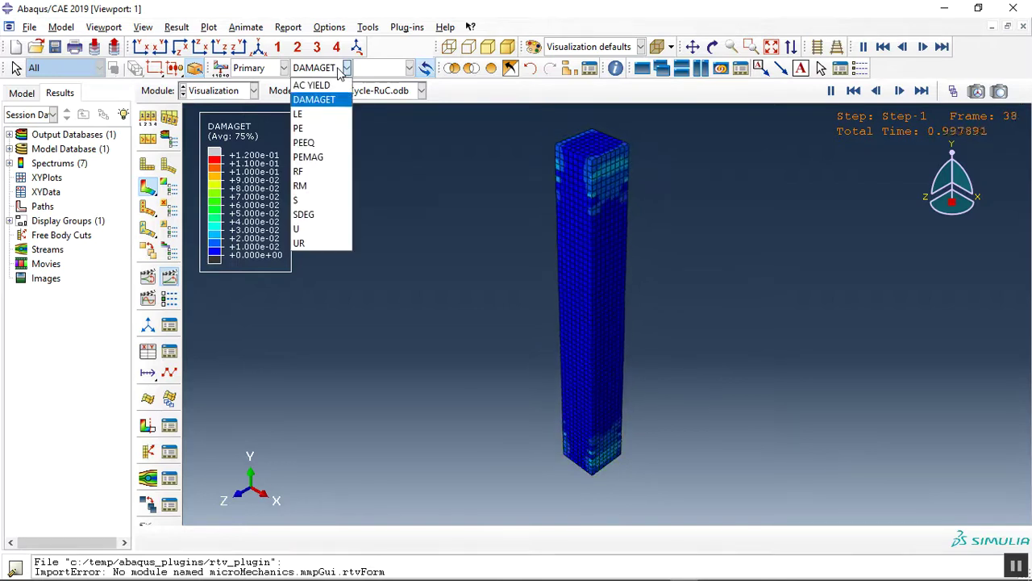
left_click(317, 142)
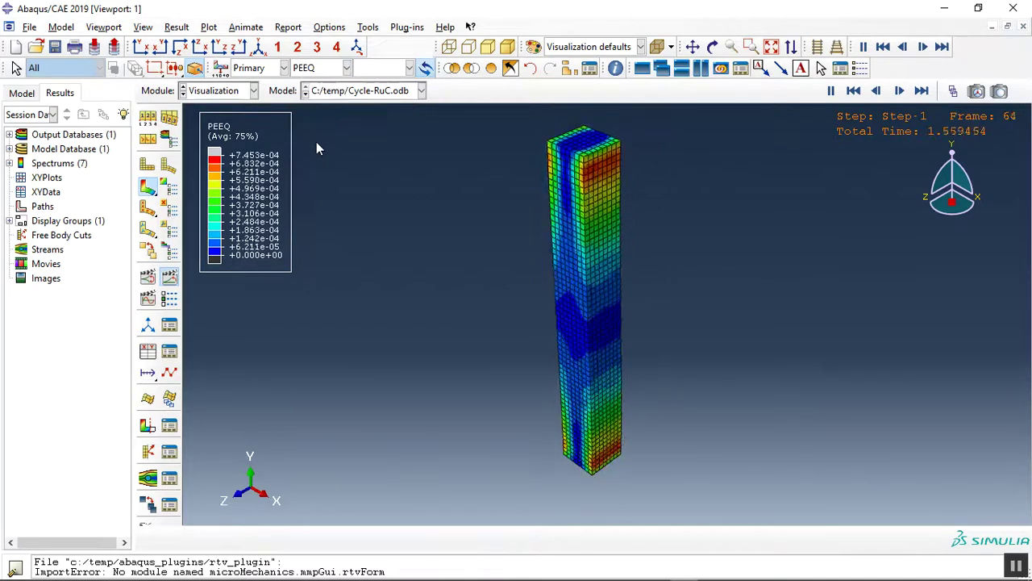
left_click(326, 69)
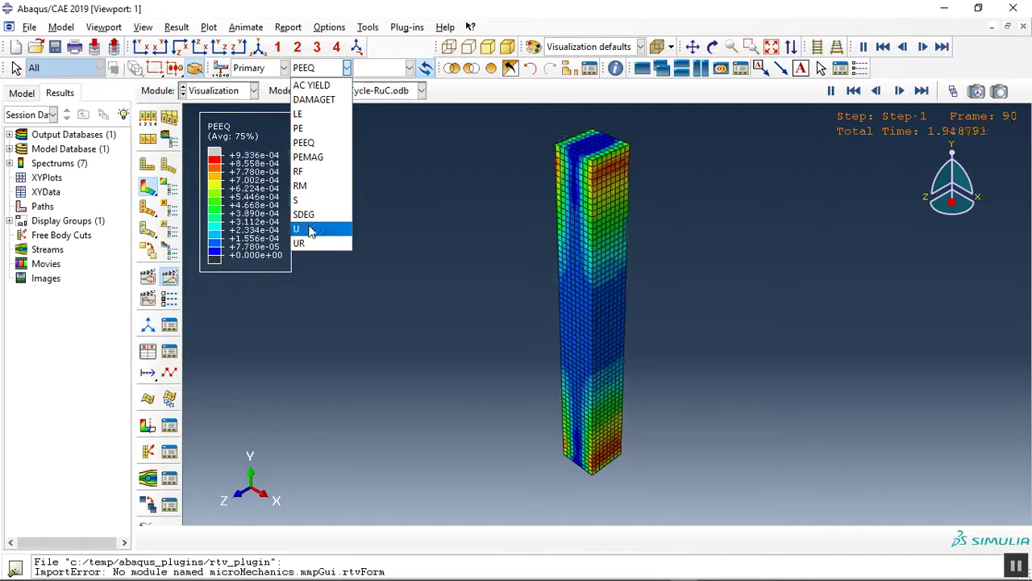
left_click(304, 229)
Return to Mises stress S and stop the animation at the final frame.
left_click(321, 69)
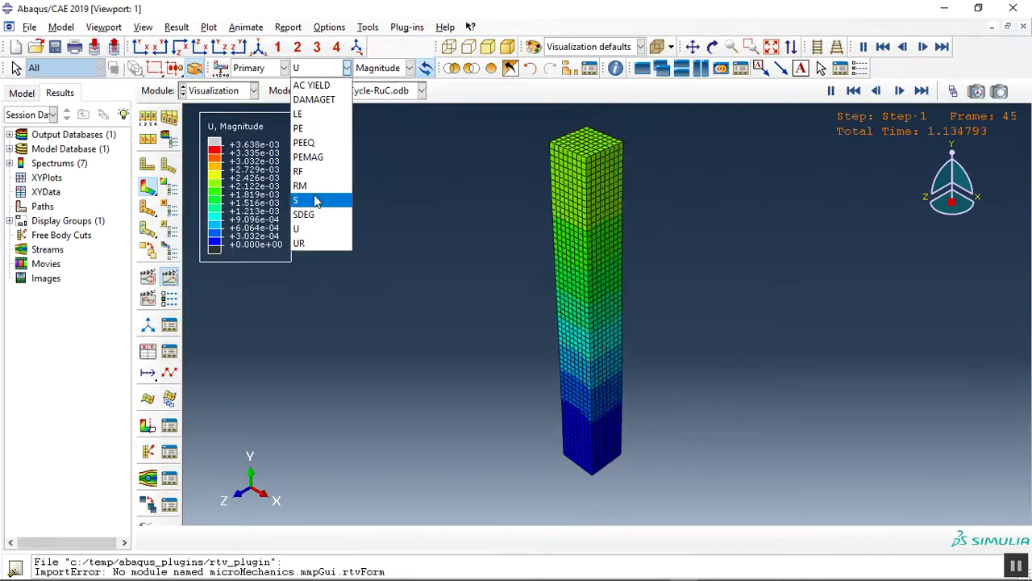
left_click(323, 200)
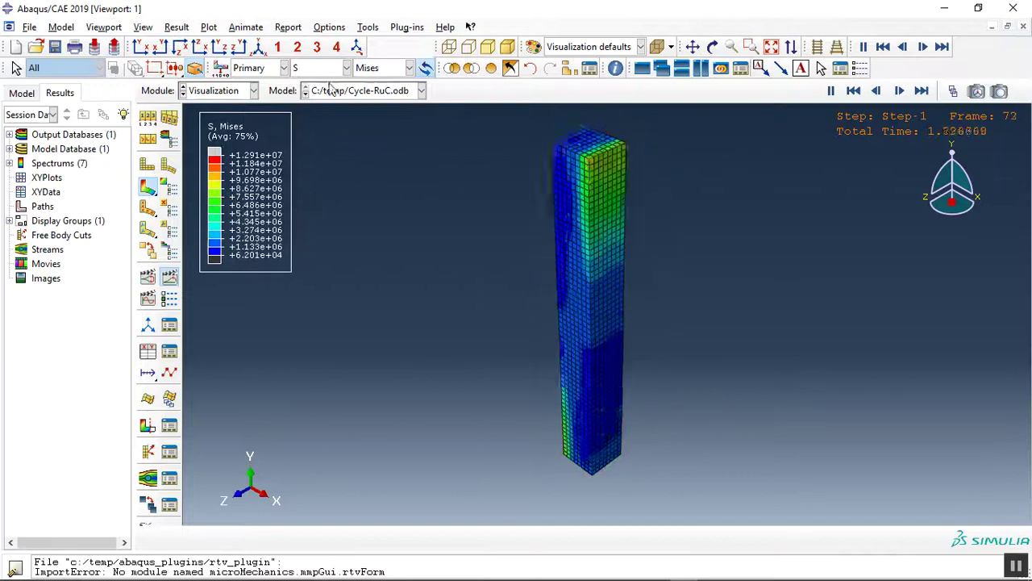
left_click(921, 91)
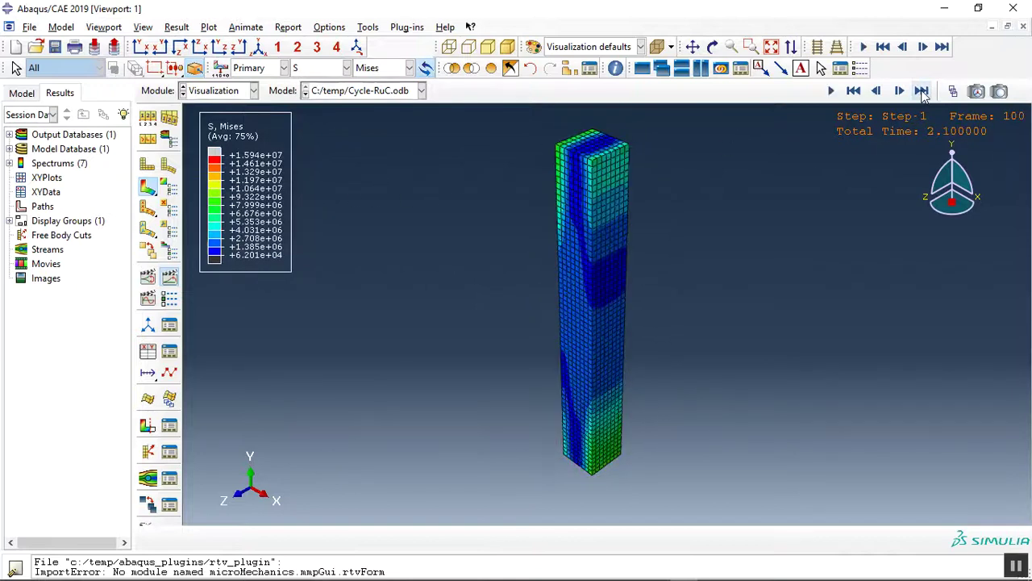
left_click(472, 70)
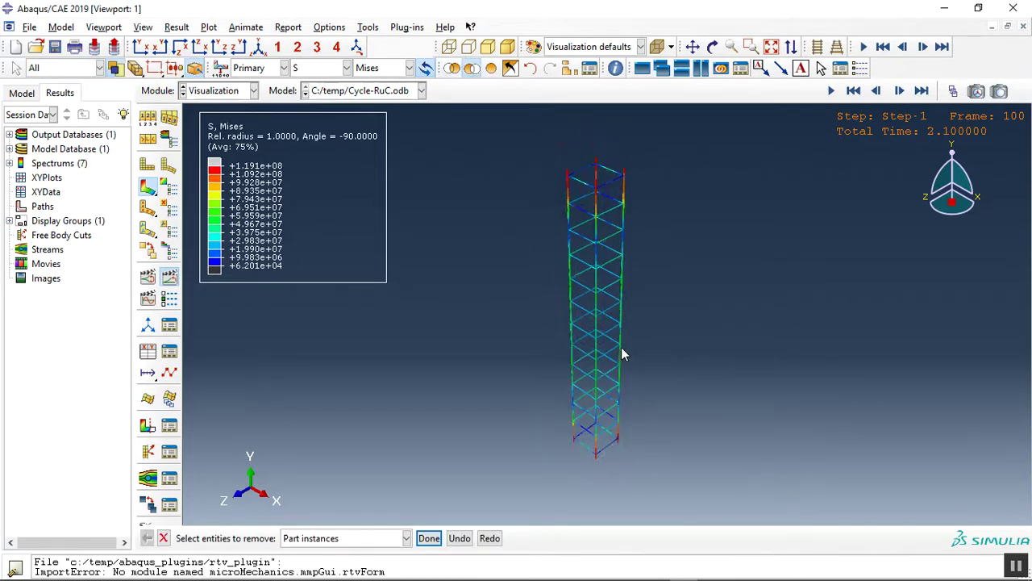
Animate the reinforcement cage, switching its contour from S to PEEQ and then U magnitude.
left_click(170, 278)
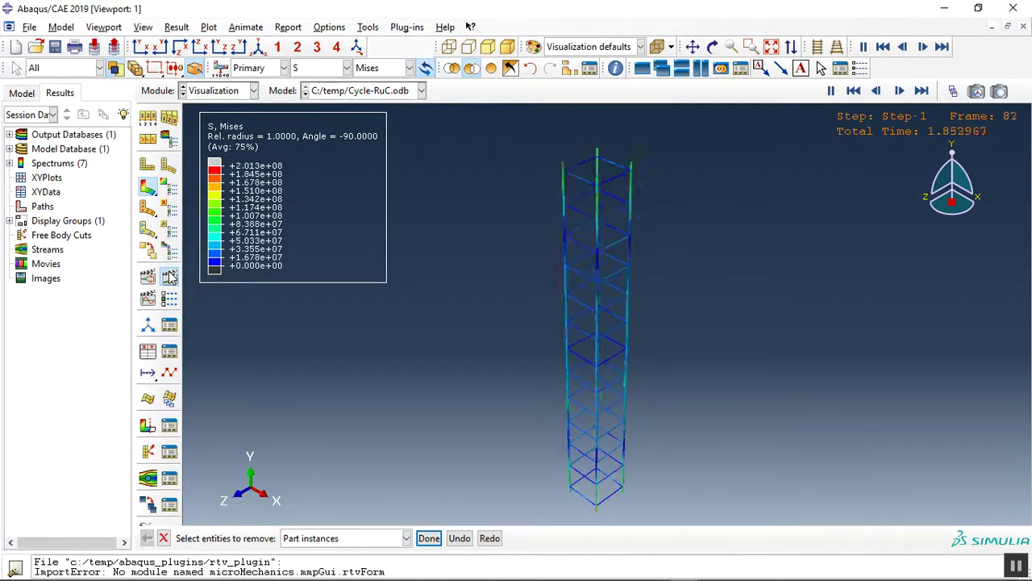
left_click(346, 67)
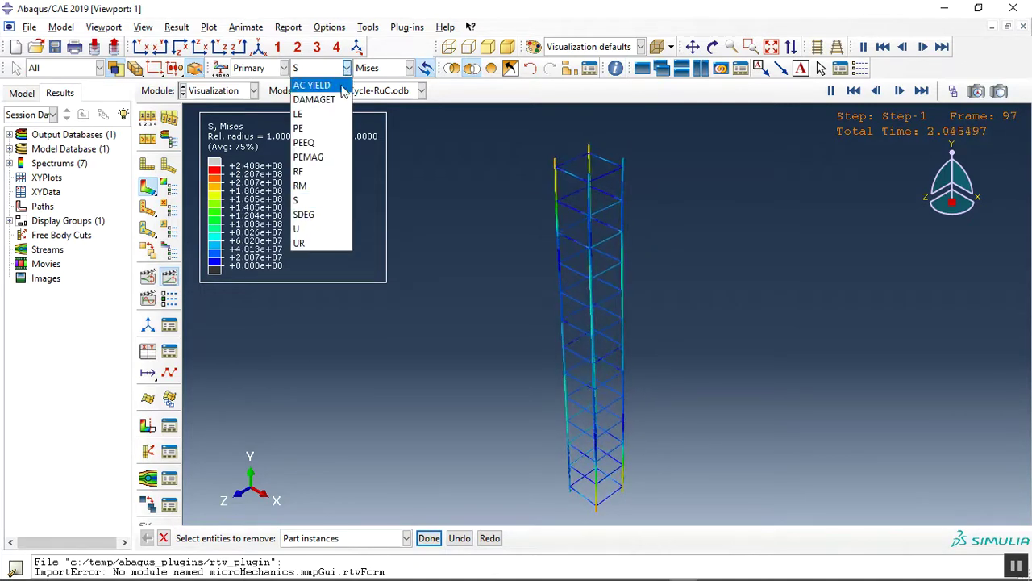
left_click(307, 142)
left_click(314, 69)
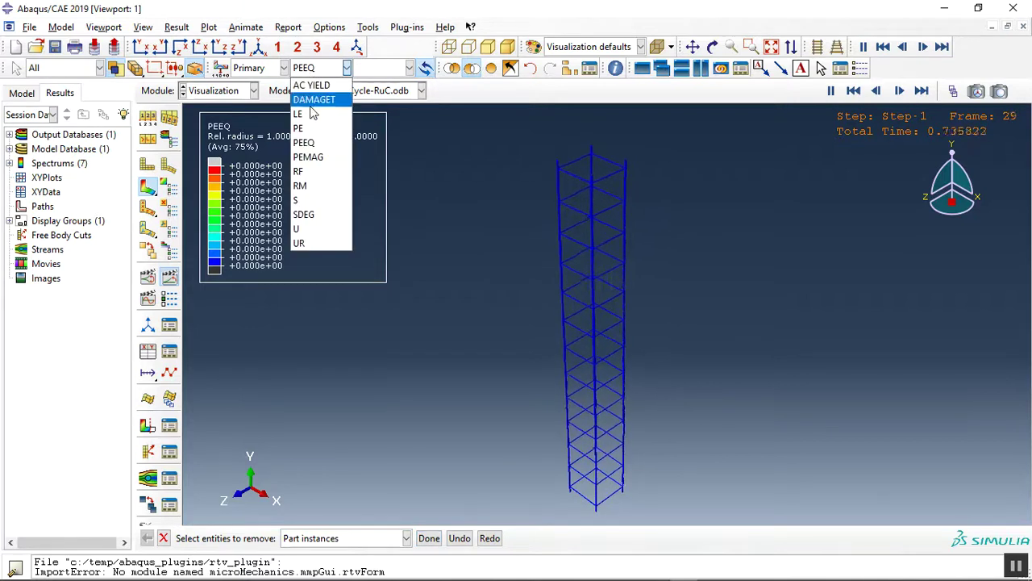
left_click(303, 229)
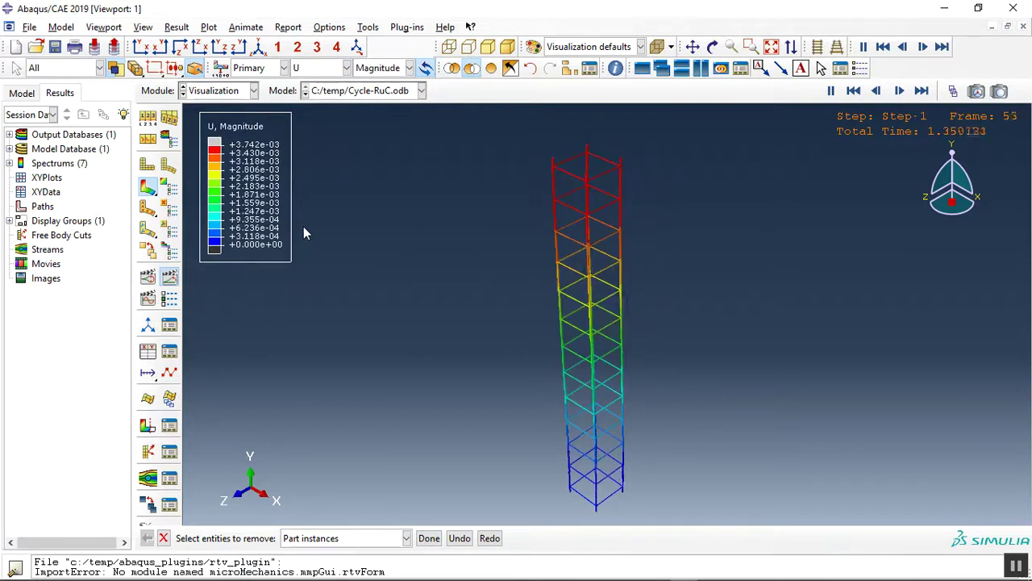
Settle on frame 98 and restore the concrete column alongside the cage.
left_click(922, 91)
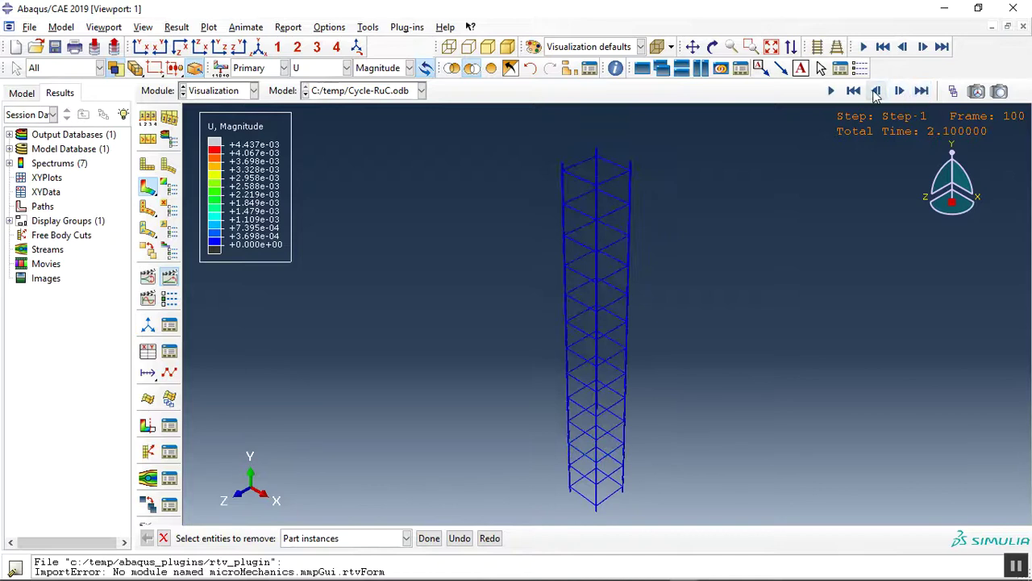
double_click(876, 92)
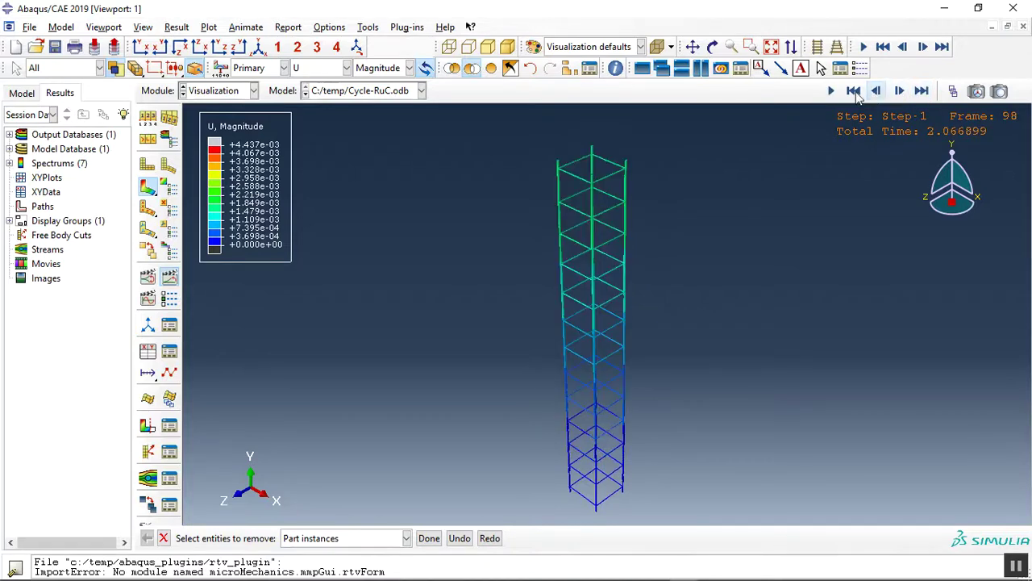
left_click(492, 69)
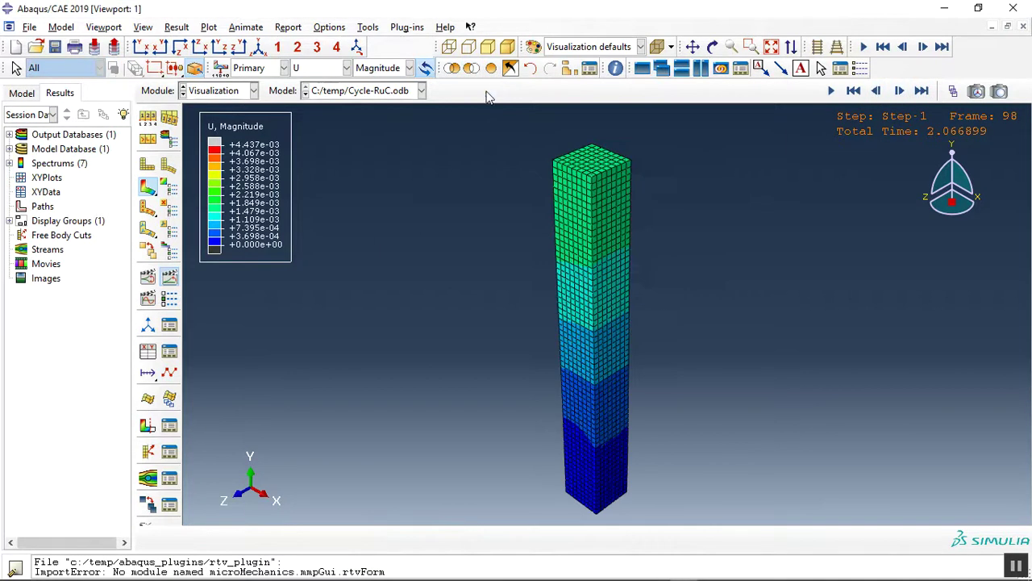
Replay the column's U magnitude animation and stop it on a static contour.
left_click(171, 279)
left_click(171, 279)
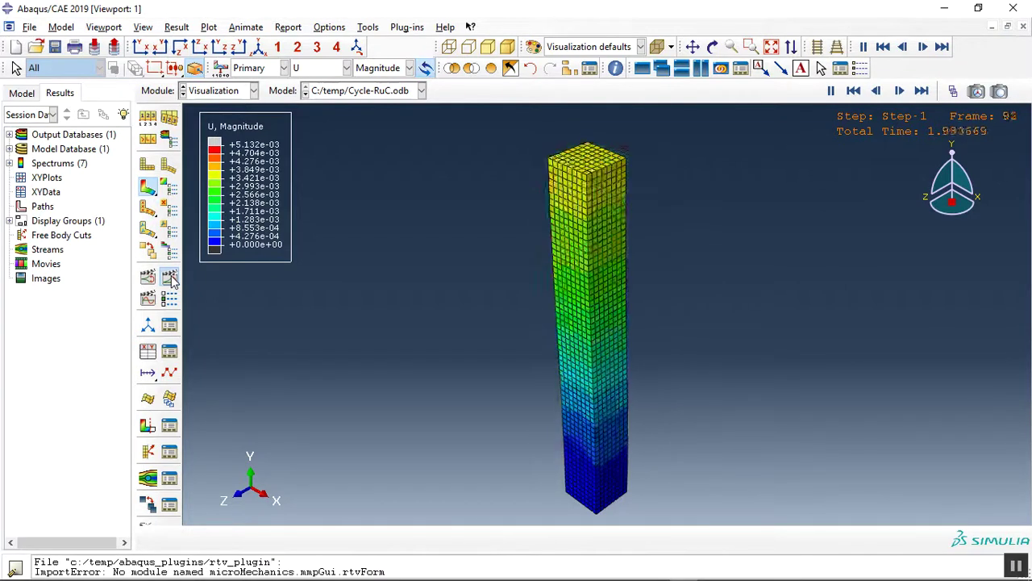
left_click(170, 279)
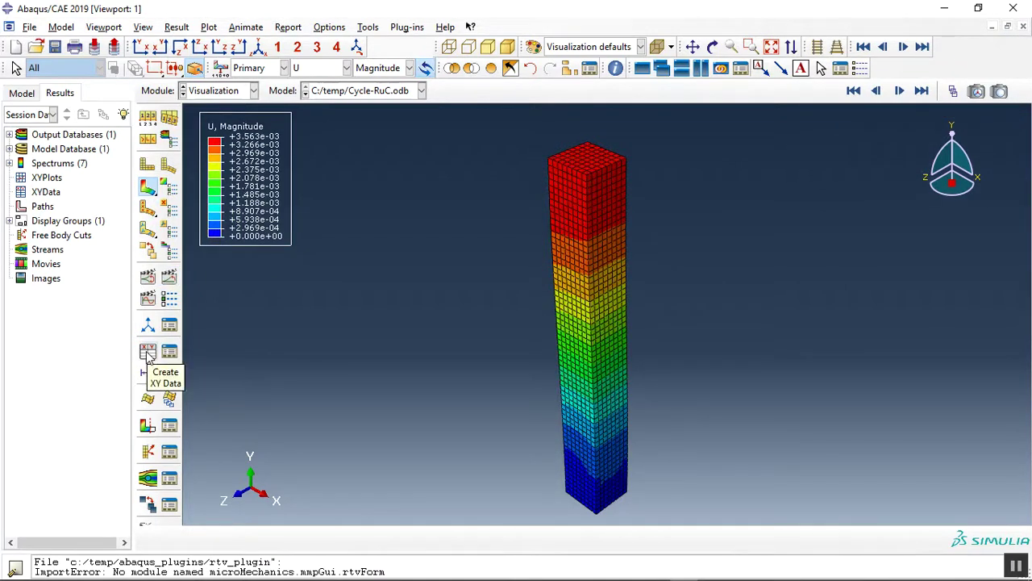
left_click(148, 353)
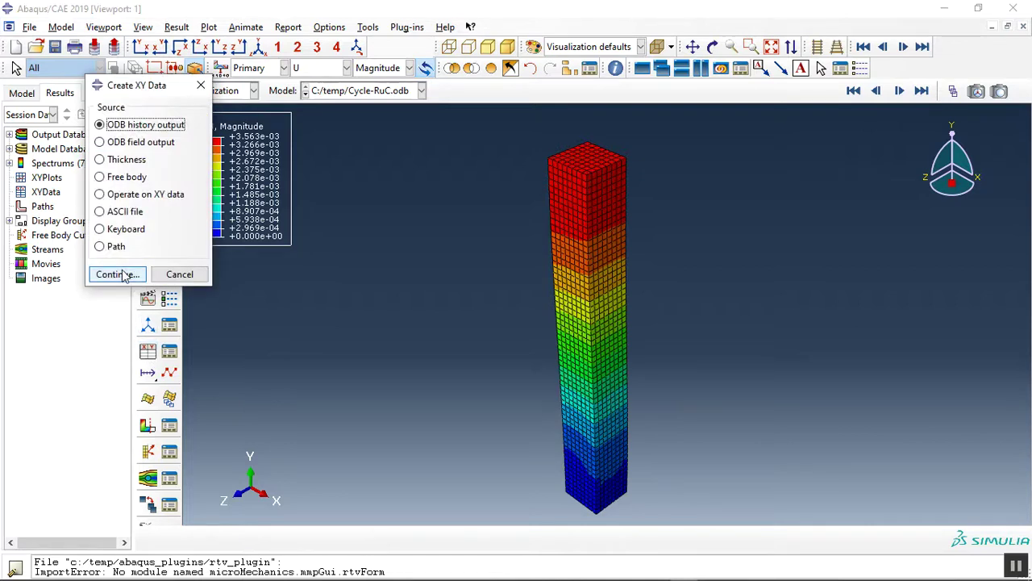
Sum the reaction-force history outputs into one XY data set named RF.
left_click(121, 275)
left_click_drag(187, 106, 169, 479)
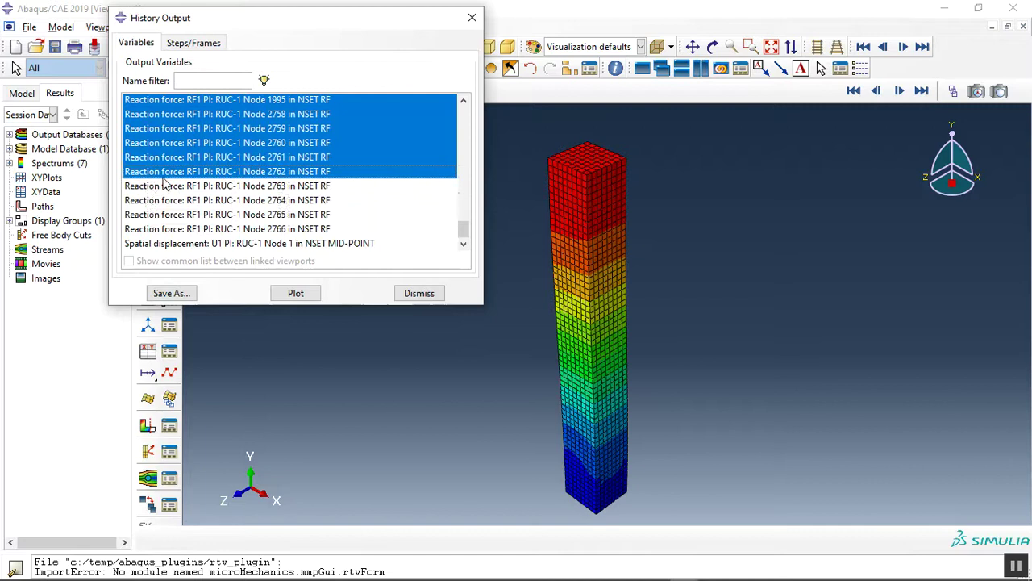
left_click_drag(182, 527, 149, 230)
left_click(169, 292)
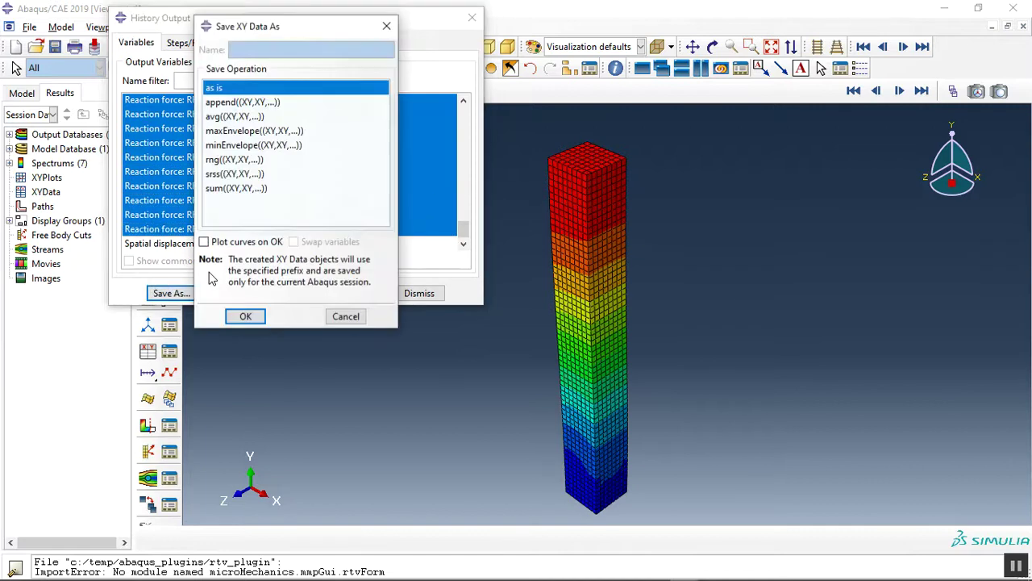
left_click(236, 188)
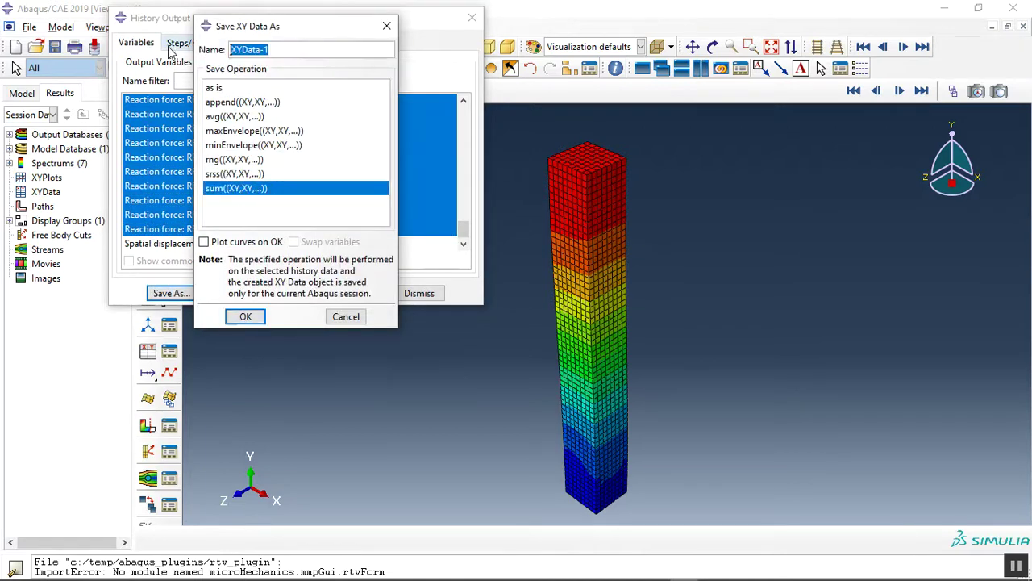
type("RF")
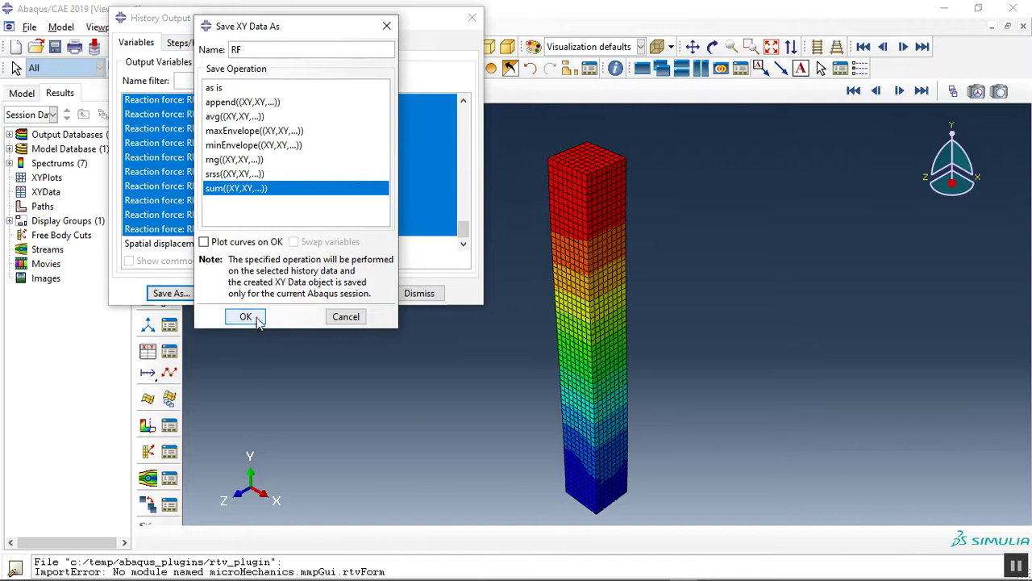
left_click(245, 316)
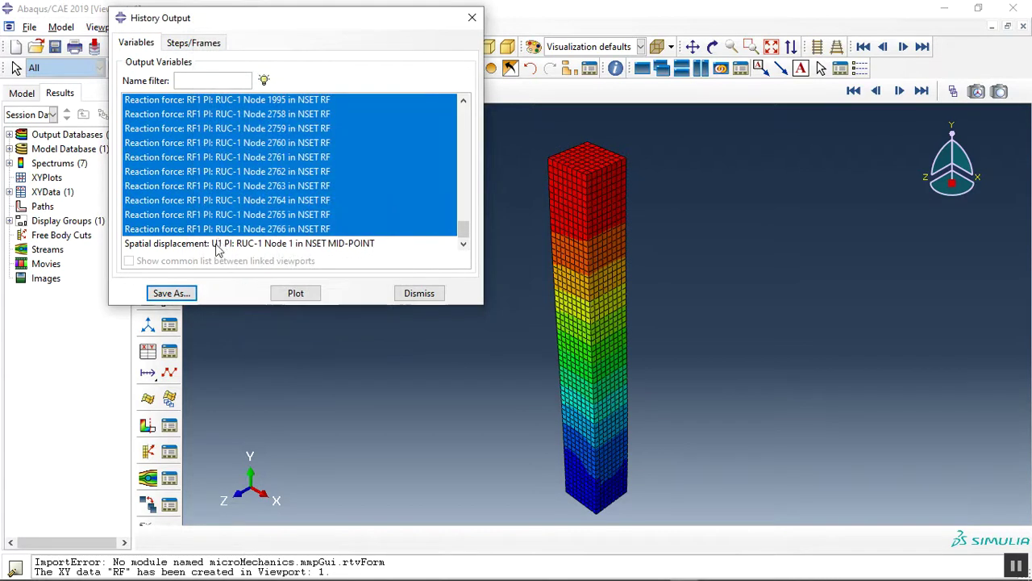
Save the mid-point U1 displacement history as XY data 'U' and plot it.
left_click(216, 247)
left_click(171, 292)
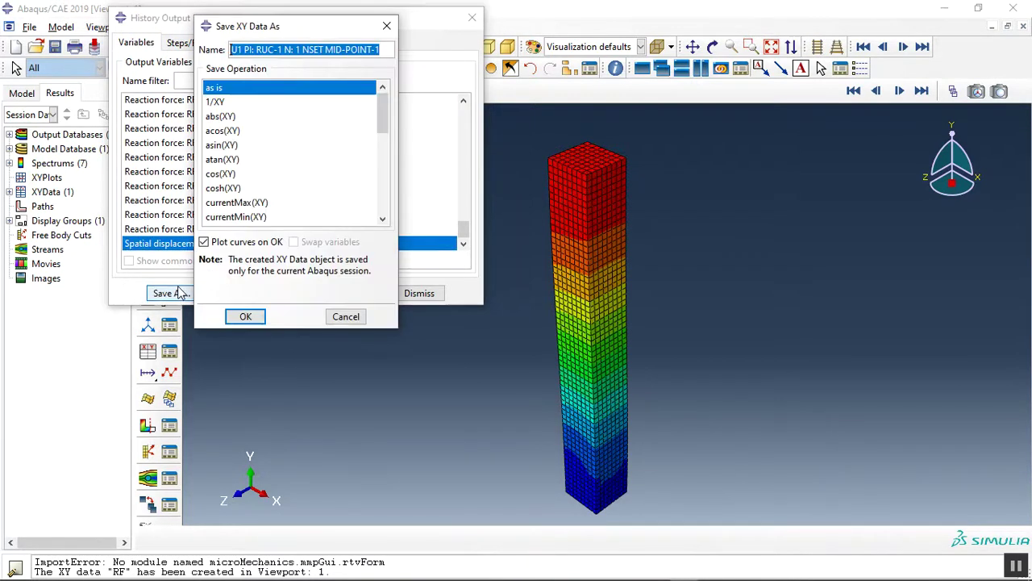
type("U")
left_click(247, 316)
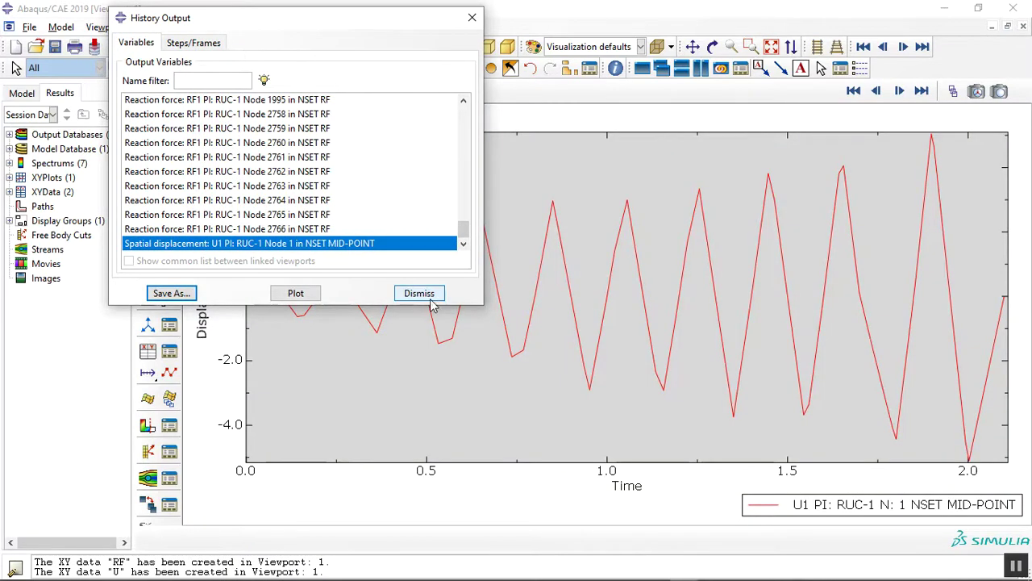
left_click(427, 294)
Plot the expression combine("U", -"RF") as the force–displacement hysteresis curve.
left_click(151, 352)
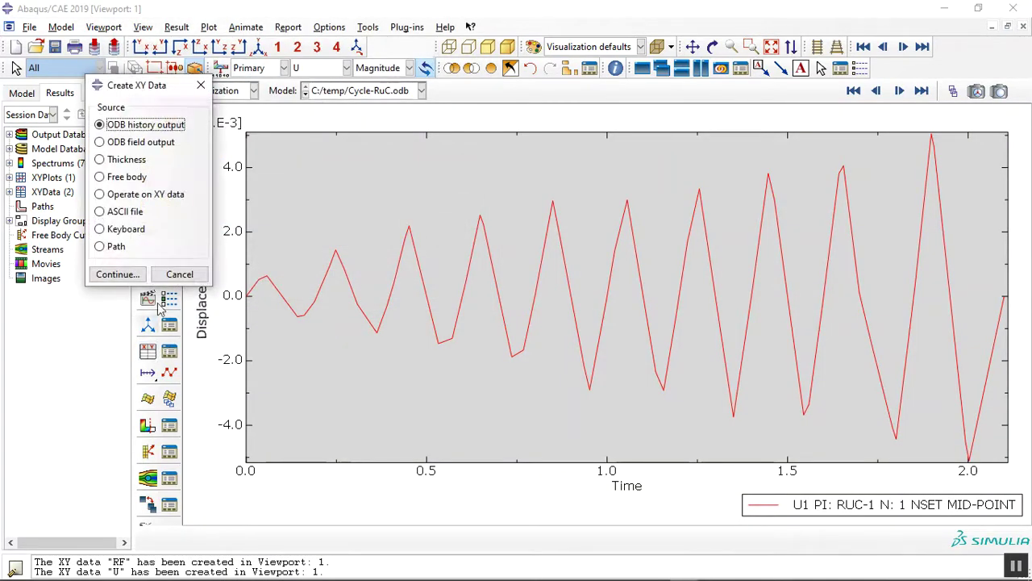
left_click(145, 194)
left_click(117, 274)
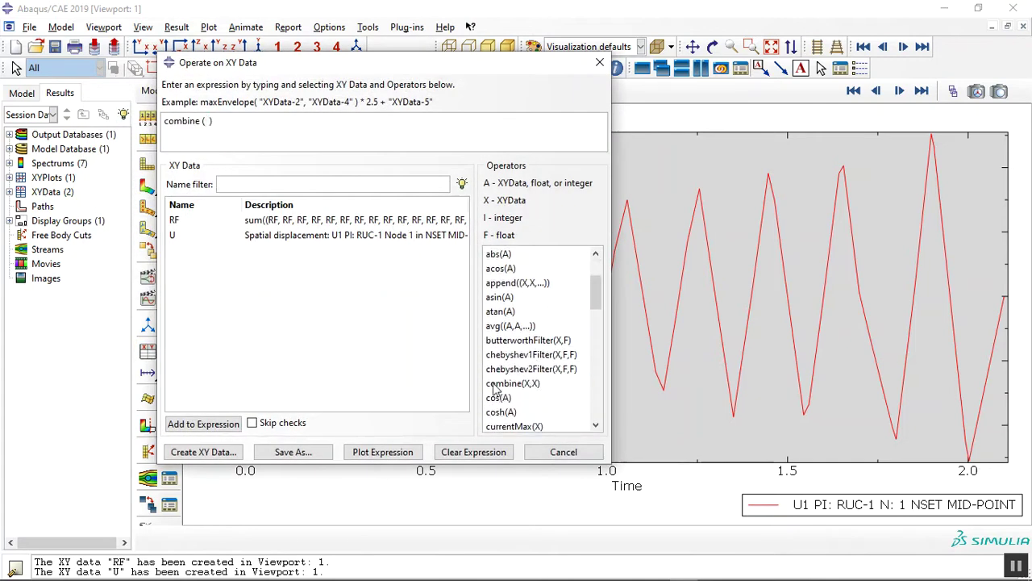
left_click(242, 236)
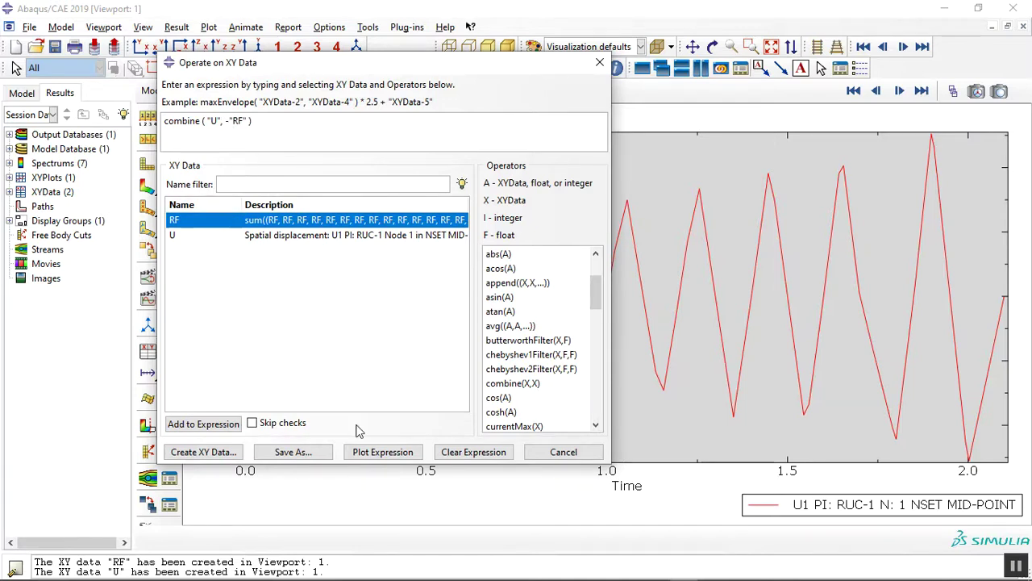
left_click(382, 451)
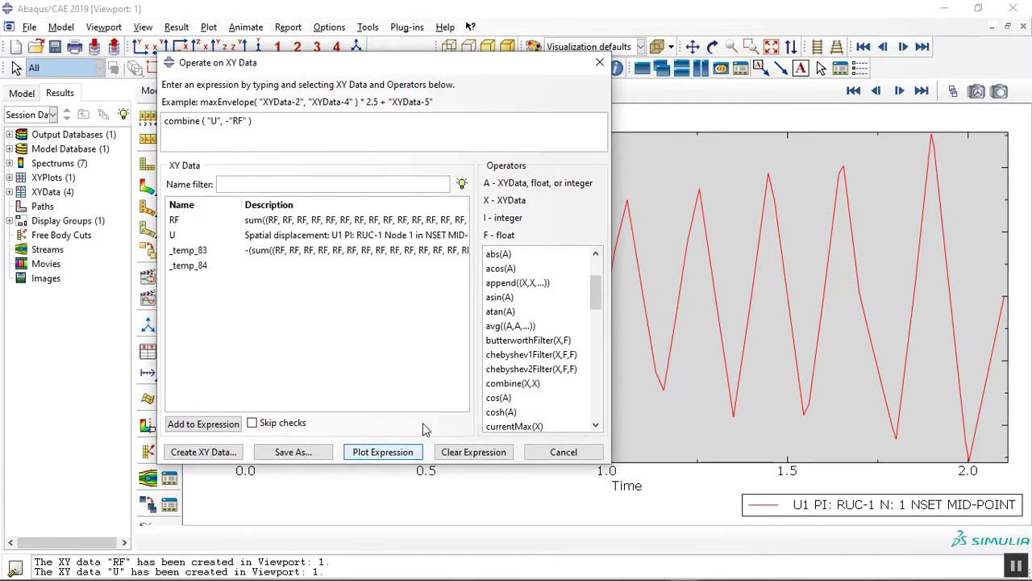
left_click(600, 64)
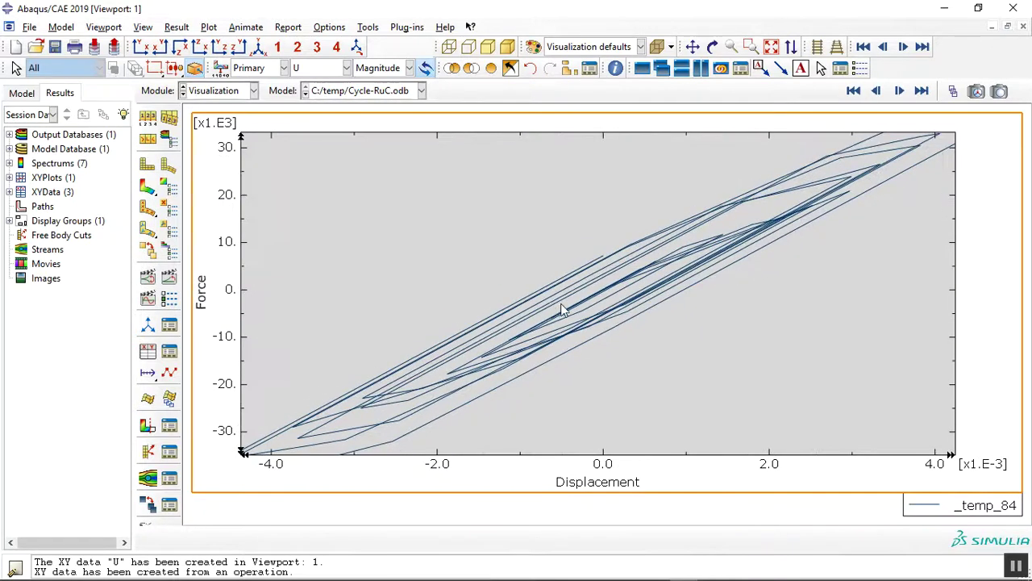
Set the chart's grid area to manual size with the X width at 51.
double_click(761, 351)
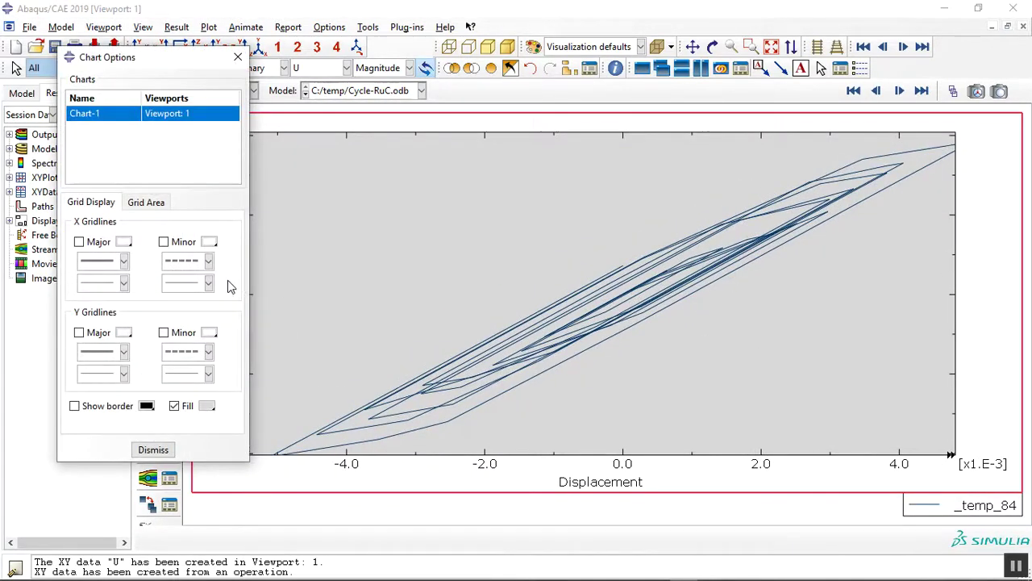
left_click(146, 203)
left_click(92, 273)
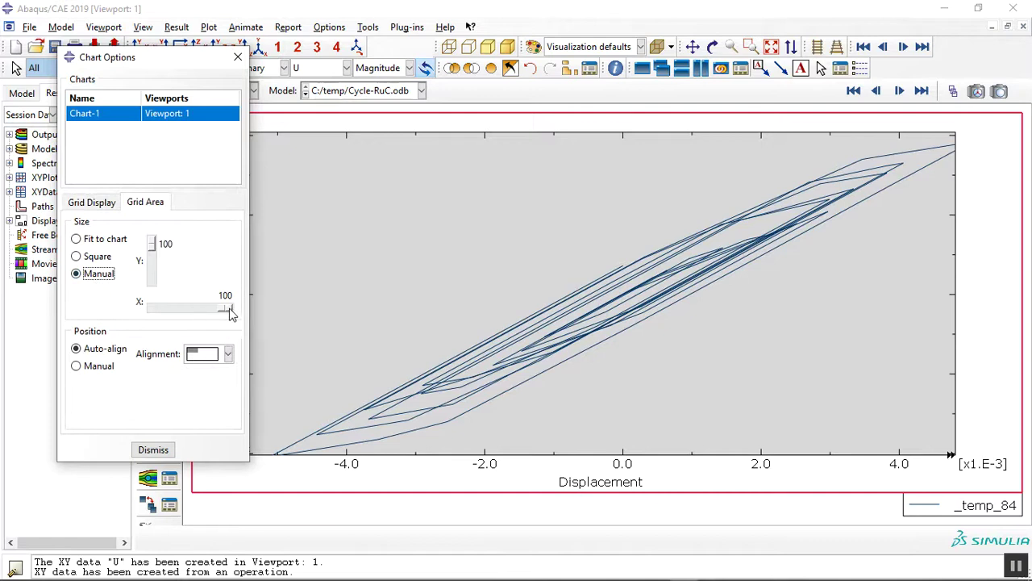
left_click_drag(230, 314, 198, 314)
left_click(238, 57)
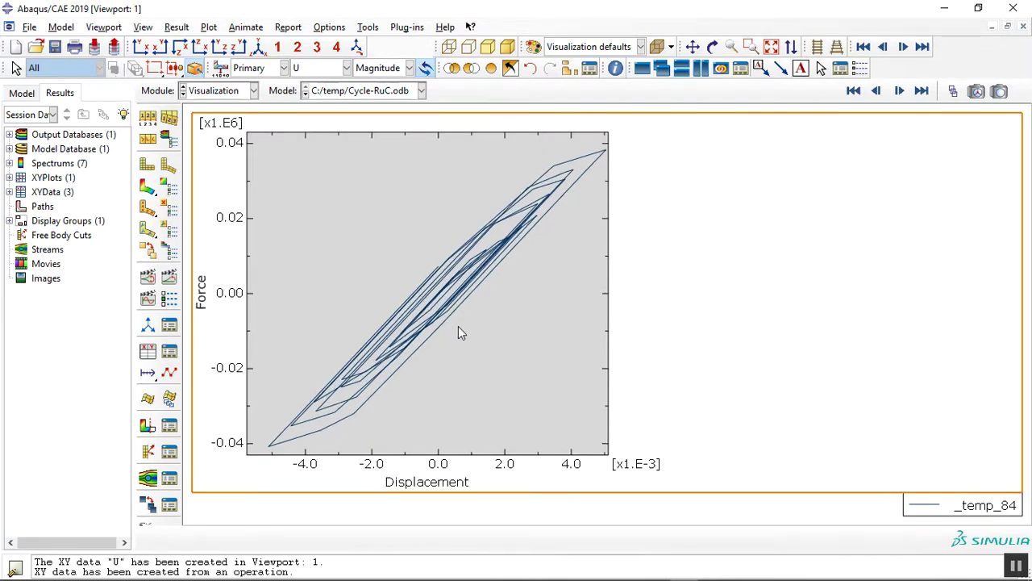
left_click(149, 189)
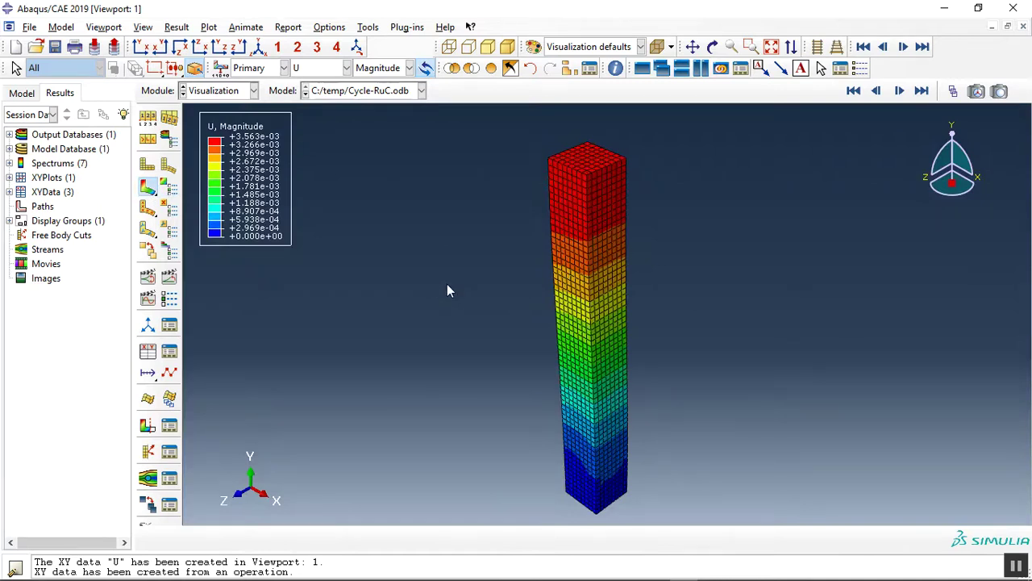
Show DAMAGET tensile damage on the deformed column, then bring up Firefox.
left_click(313, 69)
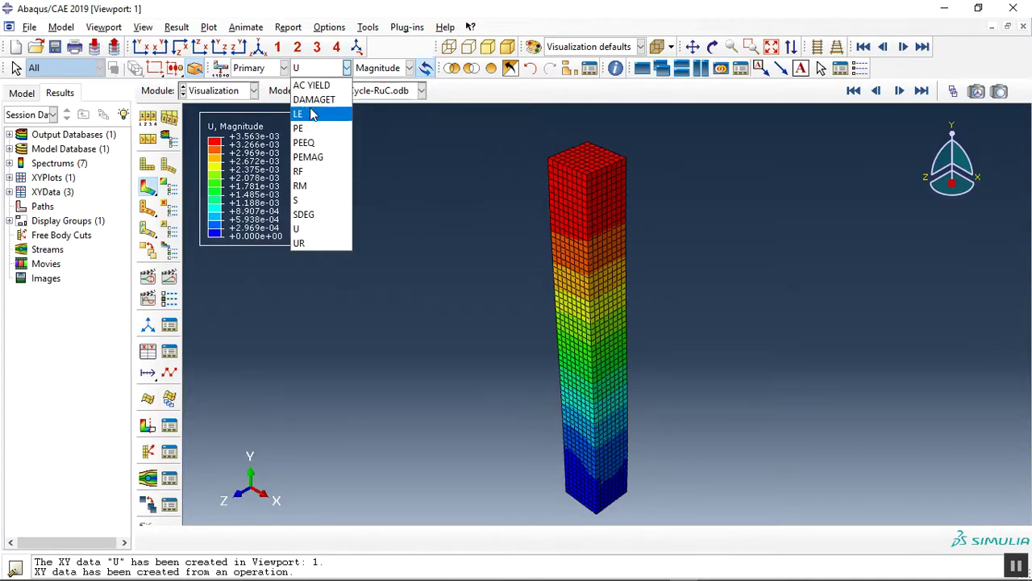
left_click(314, 100)
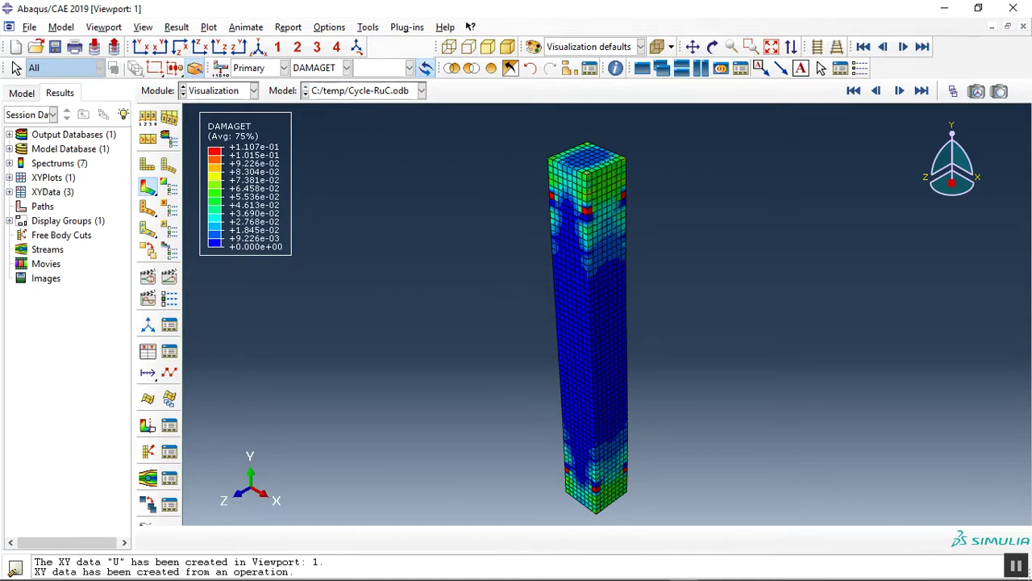
mouse_move(516, 579)
left_click(545, 574)
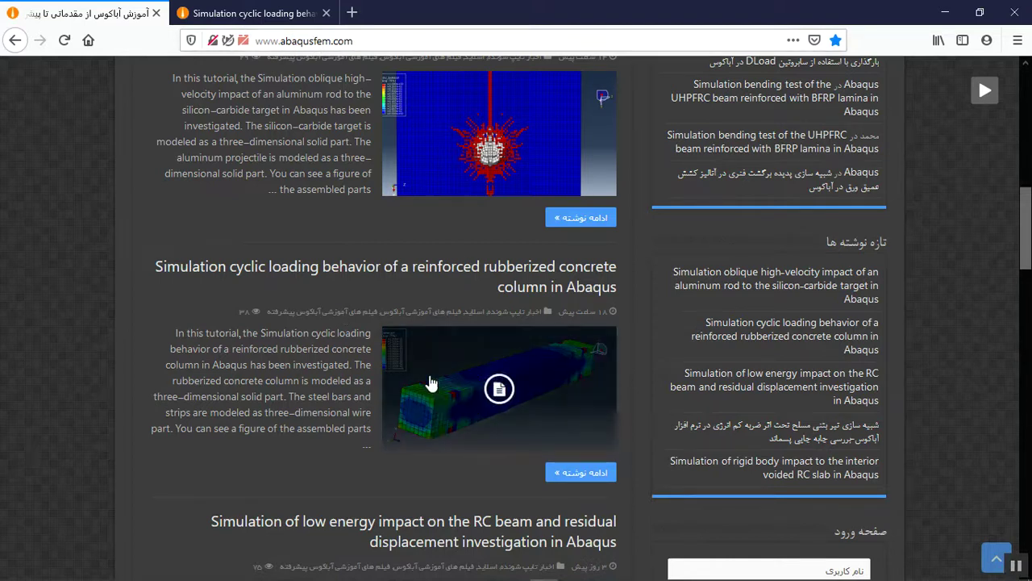
Open the rubberized concrete column cyclic-loading article and read down to its purchase paragraph.
left_click(578, 475)
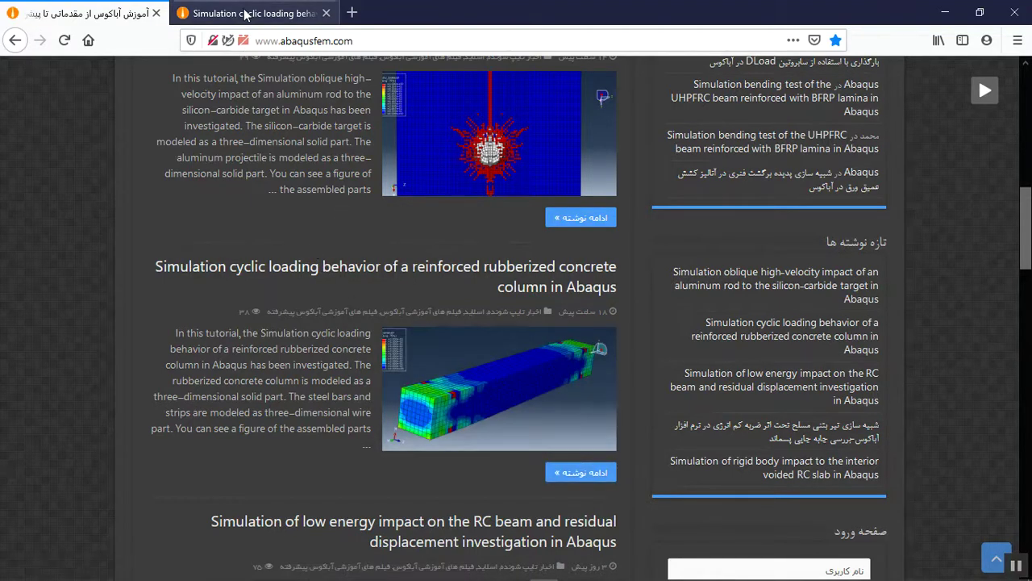
scroll(357, 282, "down", 3)
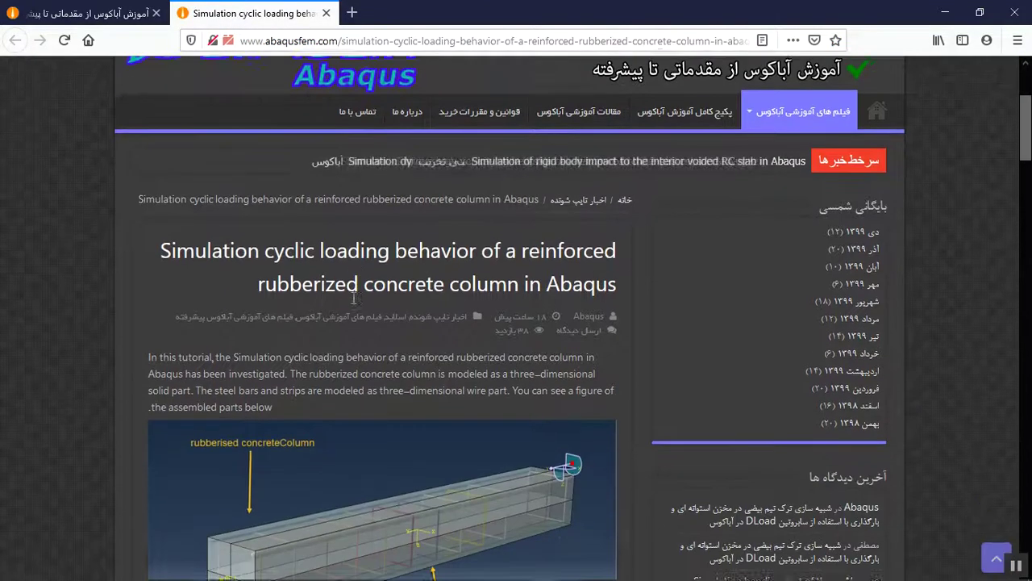
scroll(333, 289, "down", 1)
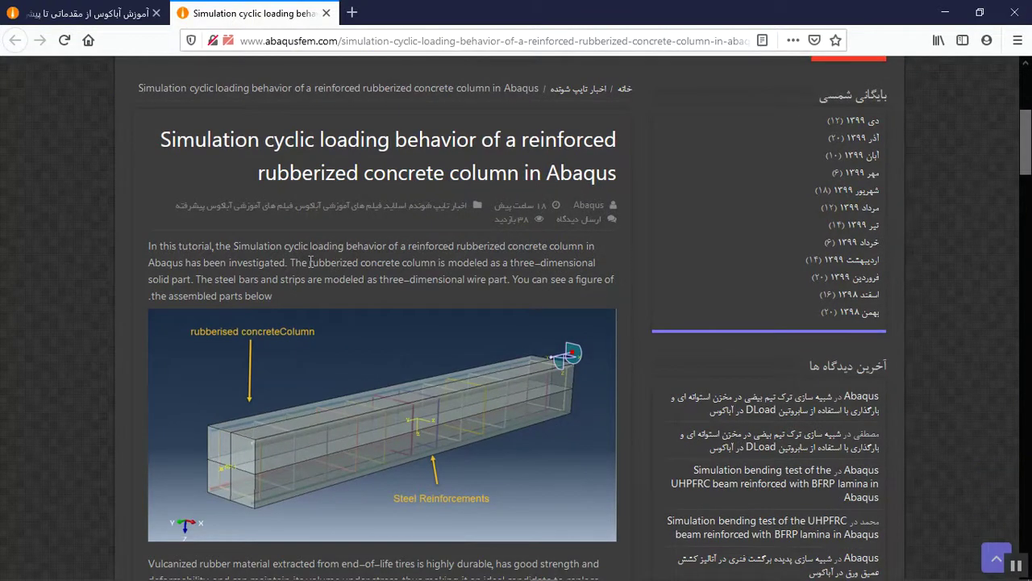
scroll(339, 336, "down", 1)
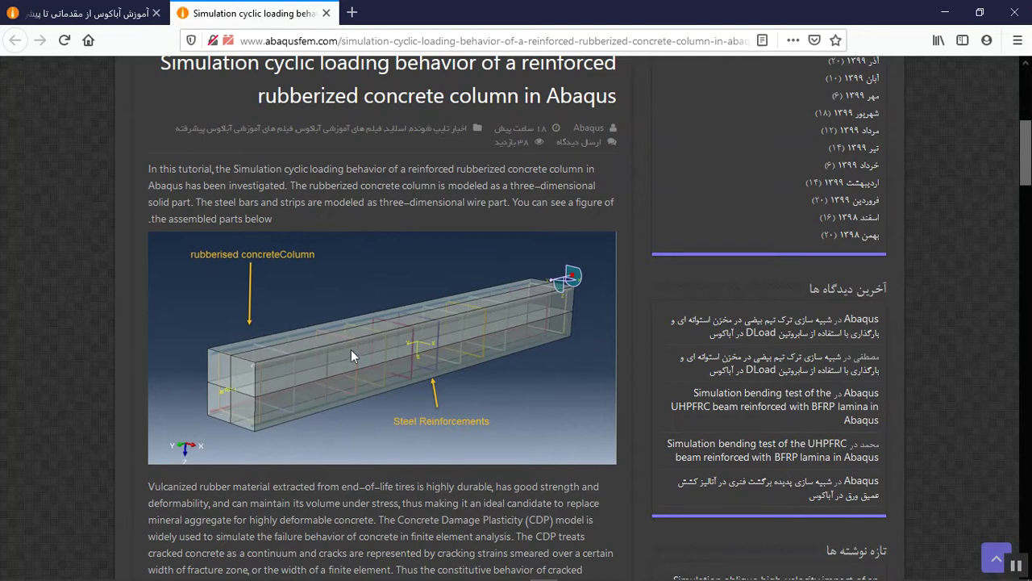
scroll(359, 356, "down", 2)
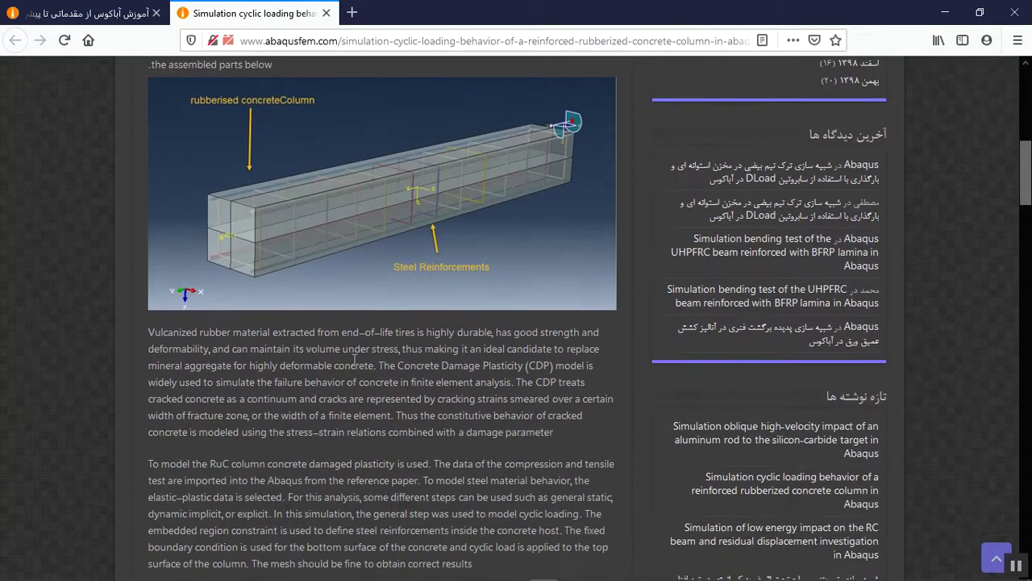
scroll(354, 360, "down", 1)
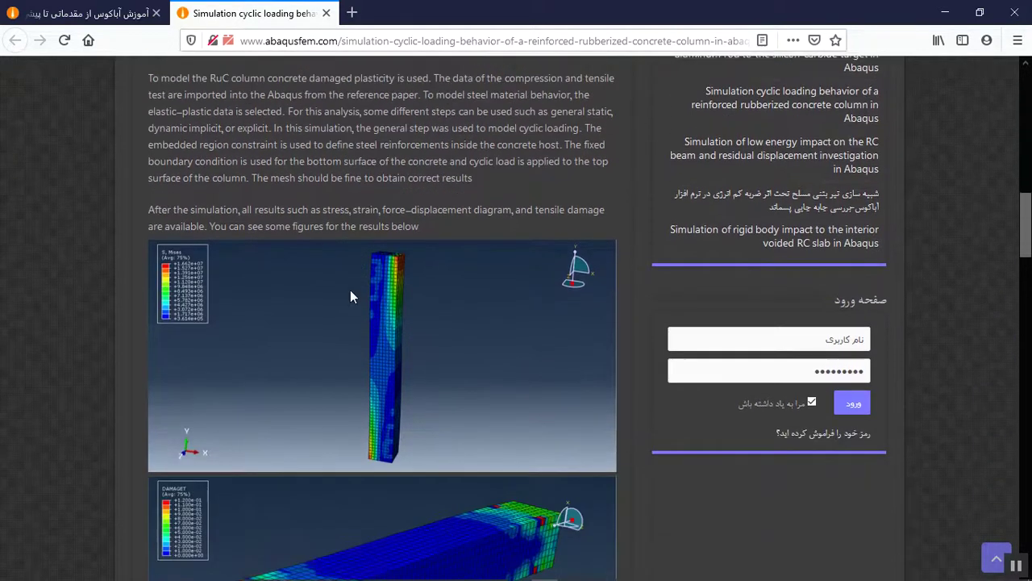
scroll(350, 289, "down", 2)
scroll(350, 290, "down", 1)
scroll(351, 297, "down", 2)
scroll(351, 293, "down", 2)
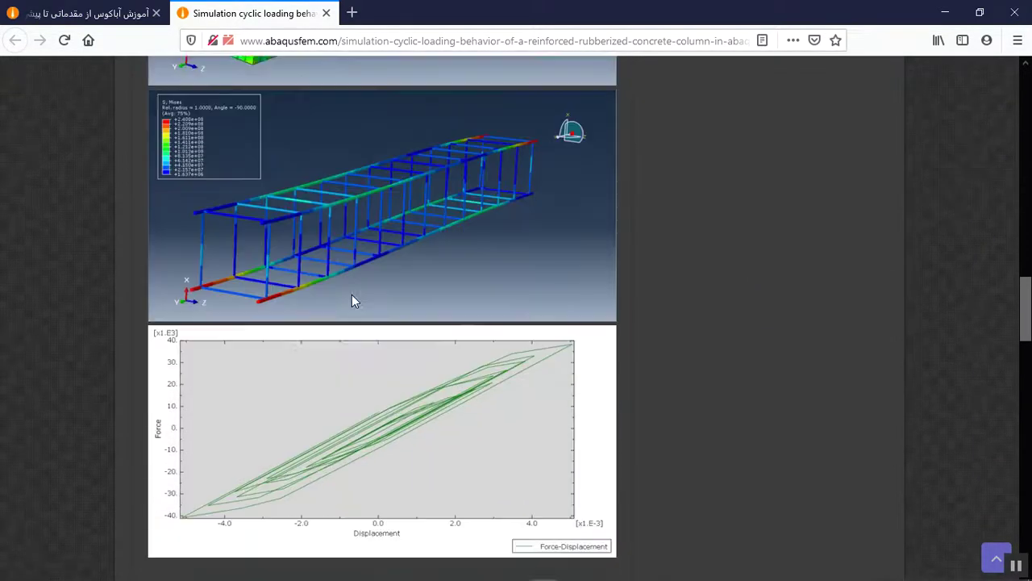
scroll(352, 295, "down", 2)
scroll(351, 294, "down", 2)
scroll(352, 295, "down", 2)
scroll(352, 301, "down", 1)
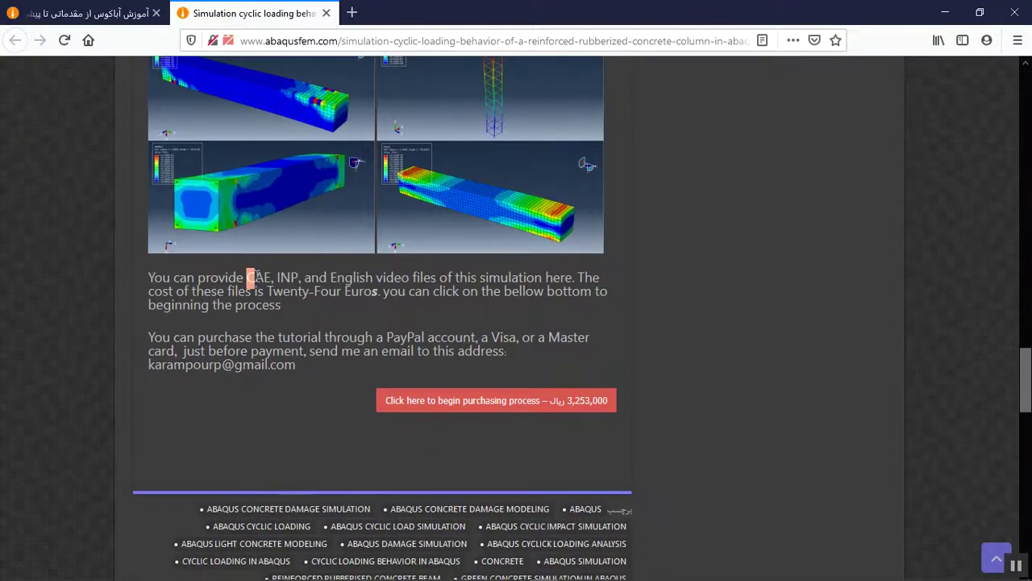
left_click_drag(323, 276, 363, 275)
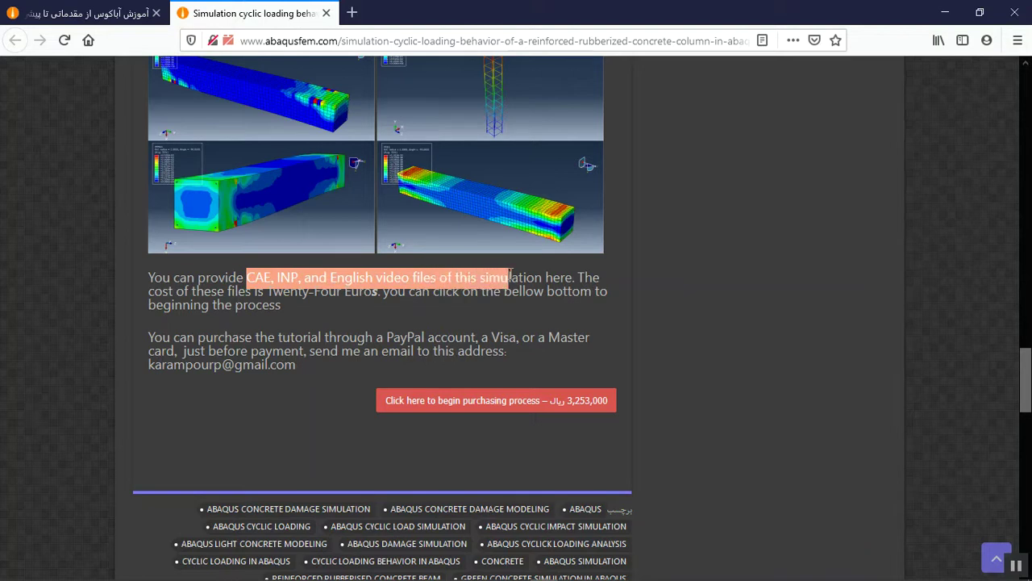
left_click(400, 293)
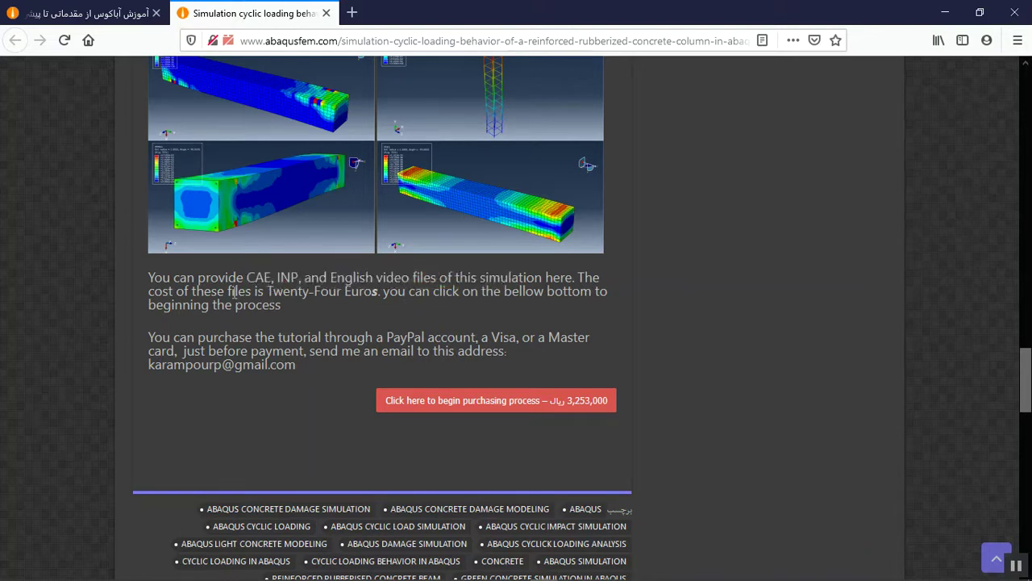
left_click_drag(268, 291, 352, 290)
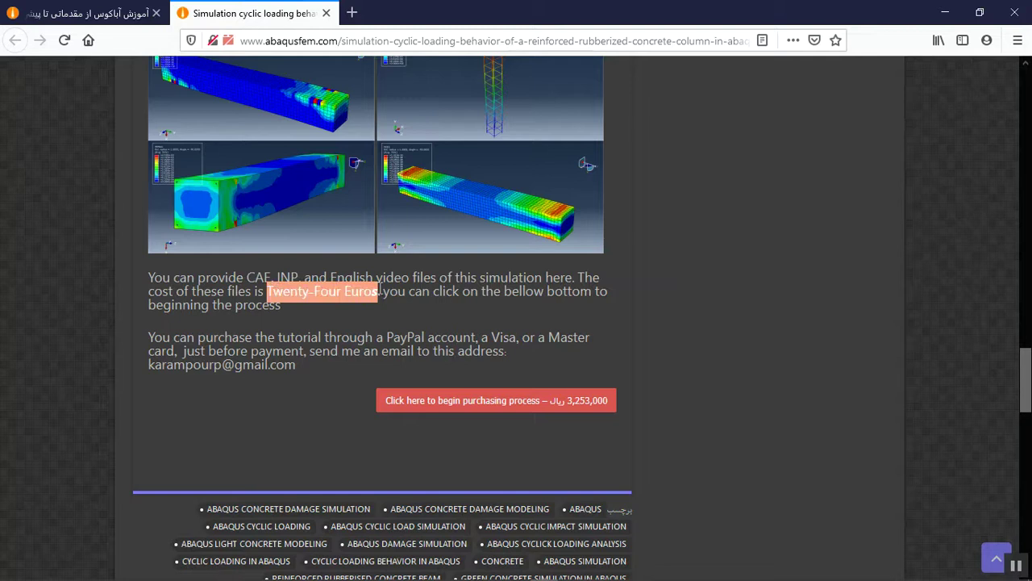
left_click(342, 351)
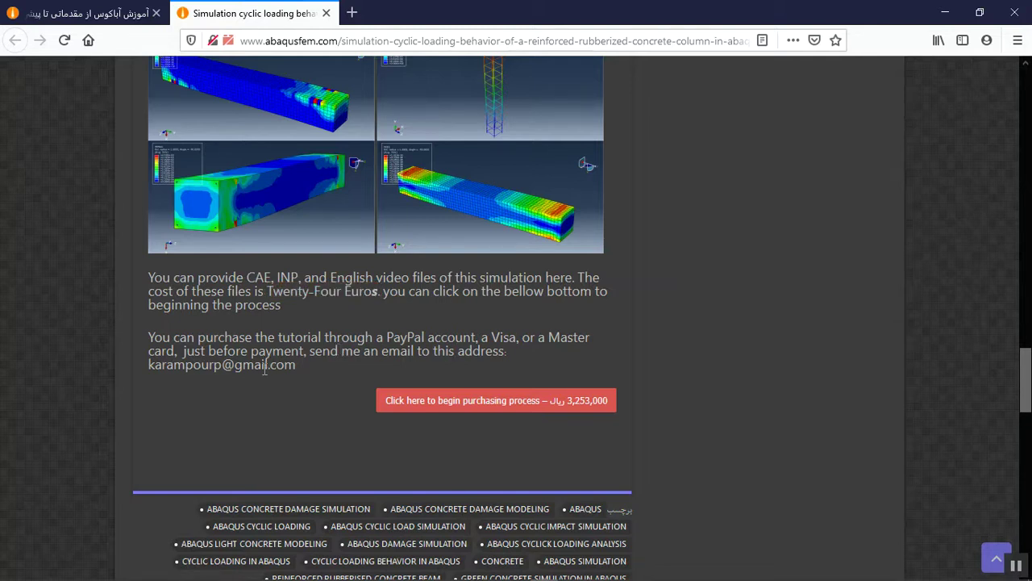
left_click_drag(295, 367, 151, 367)
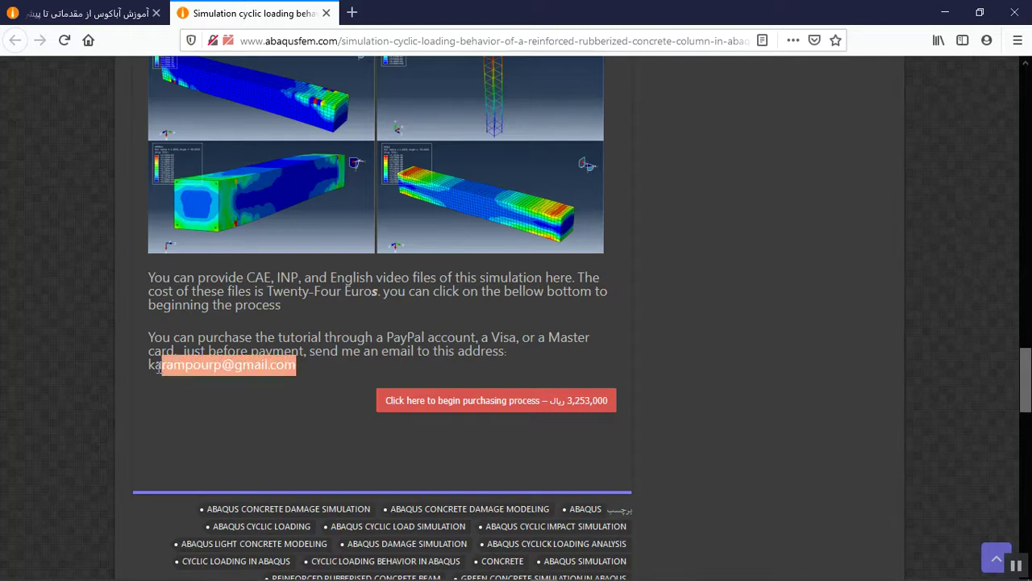